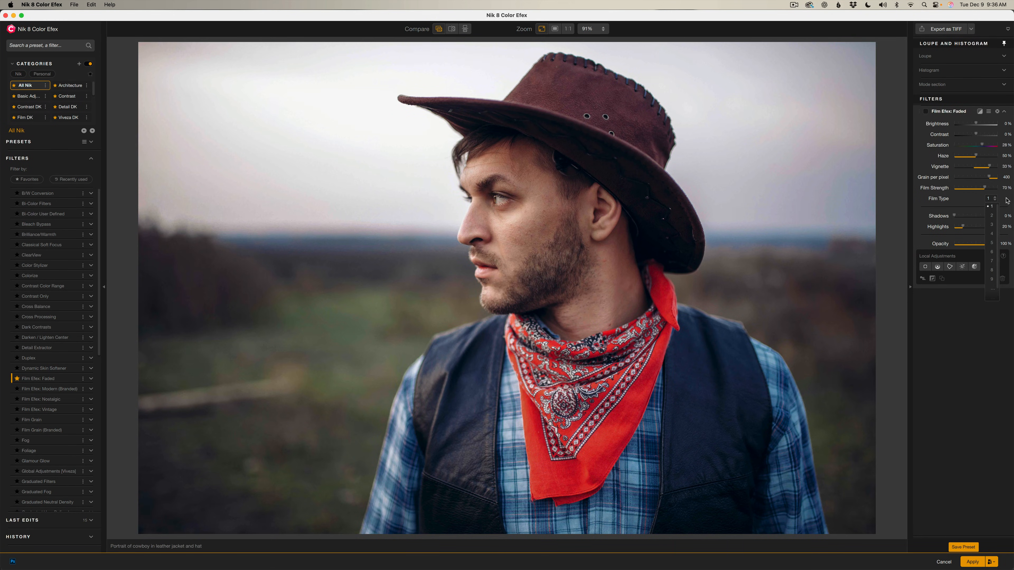
- Enable the Film Efex: Faded filter on the cowboy portrait and set its Film Type to 12
left_click(1007, 200)
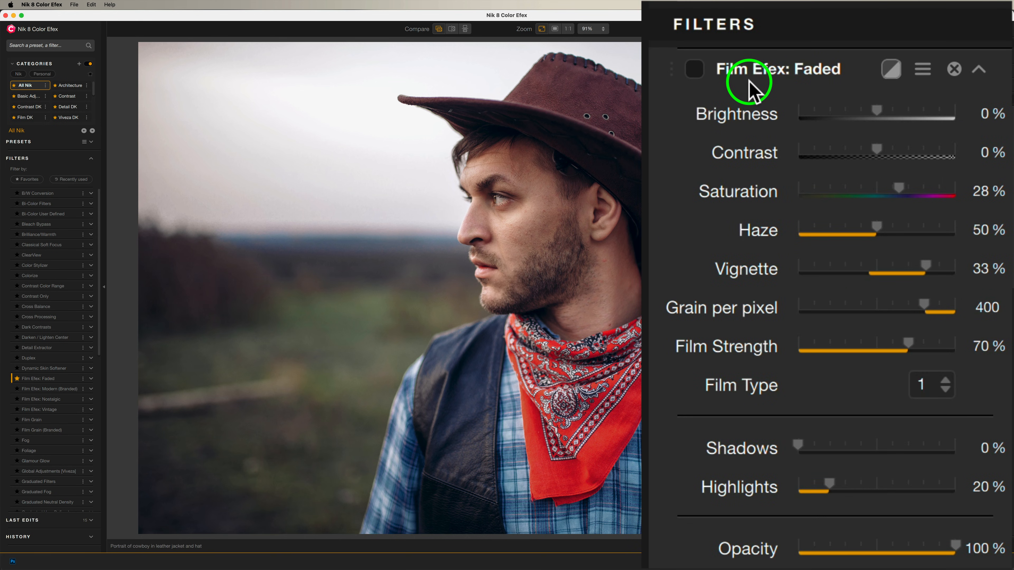
left_click(696, 70)
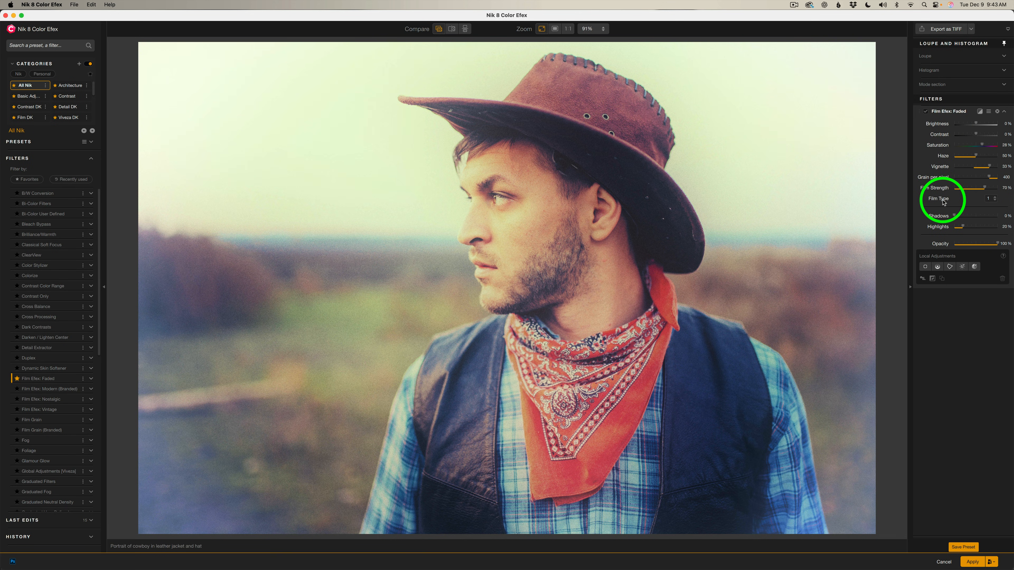
left_click(992, 199)
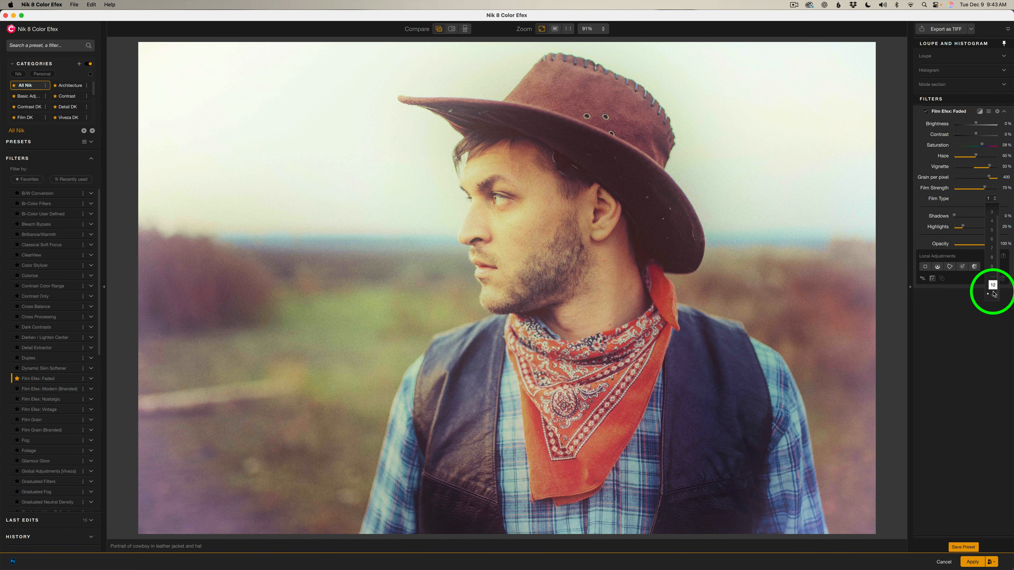
left_click(992, 291)
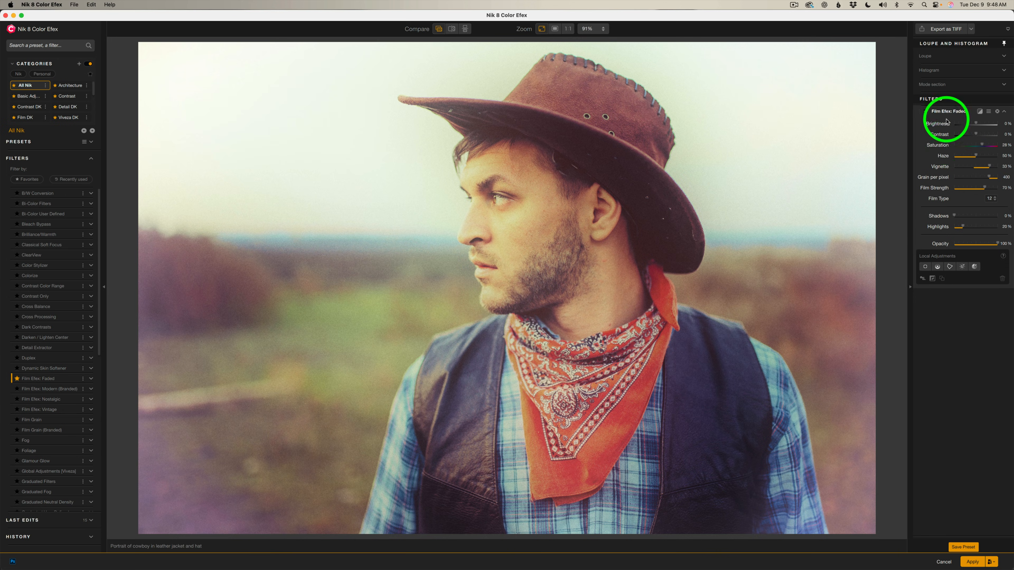
- Set the filter's Brightness to about -19%, Saturation to about -26%, Haze to about 19% and Vignette to -14%
left_click_drag(976, 125, 972, 126)
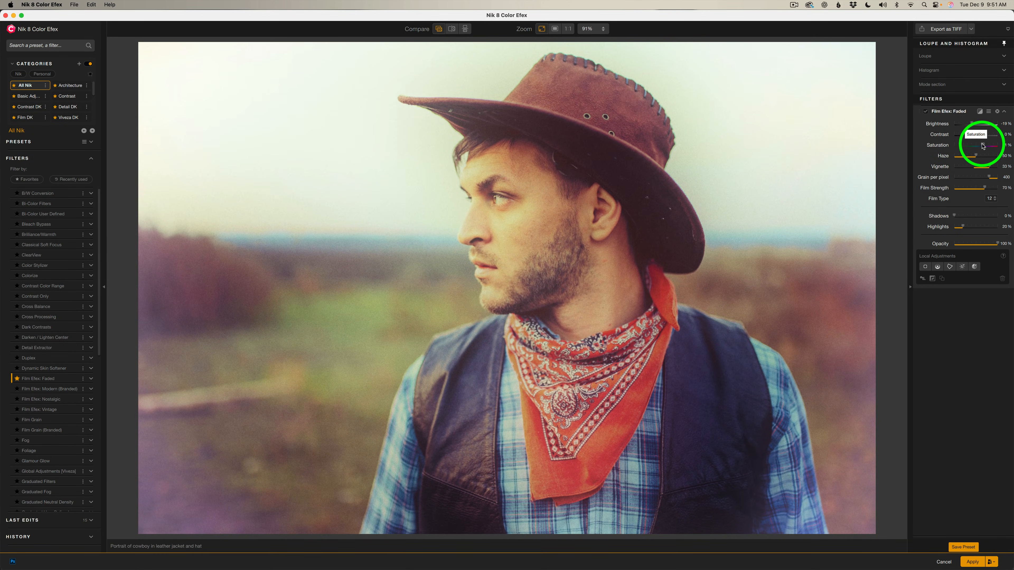
left_click_drag(978, 146, 972, 147)
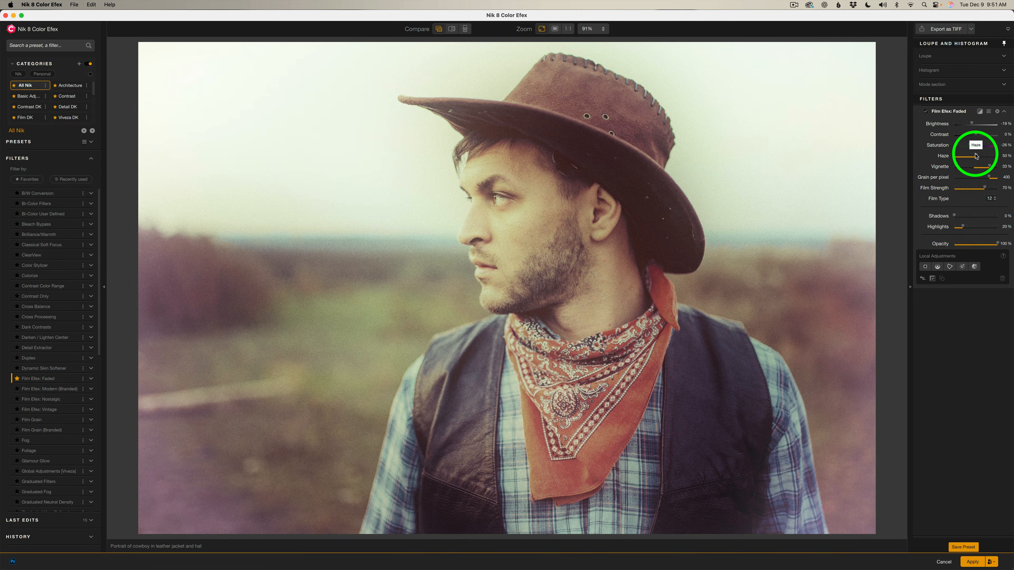
mouse_move(976, 156)
left_mouse_down()
mouse_move(958, 156)
mouse_move(997, 157)
mouse_move(964, 157)
left_mouse_up()
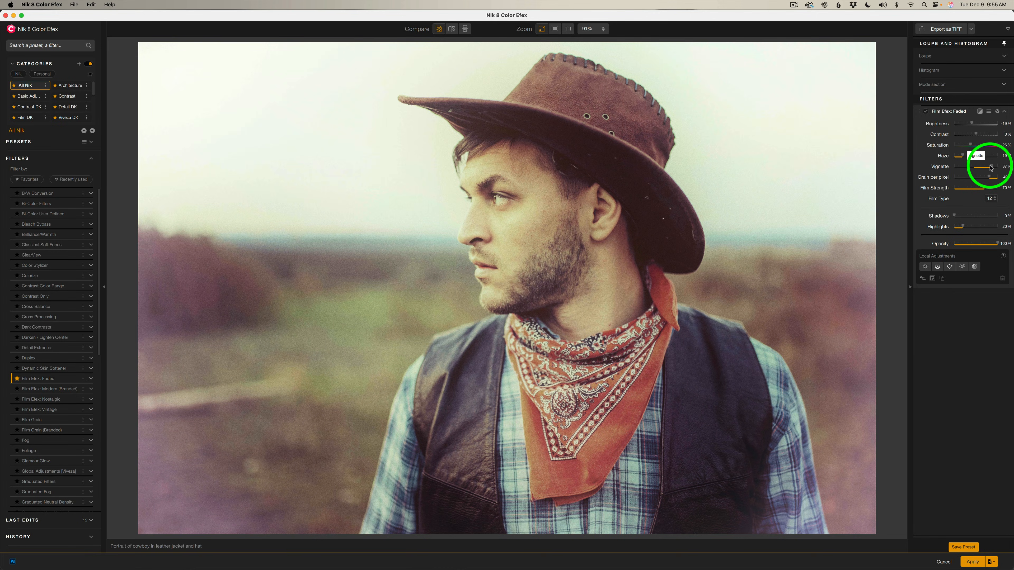
left_click_drag(990, 166, 967, 170)
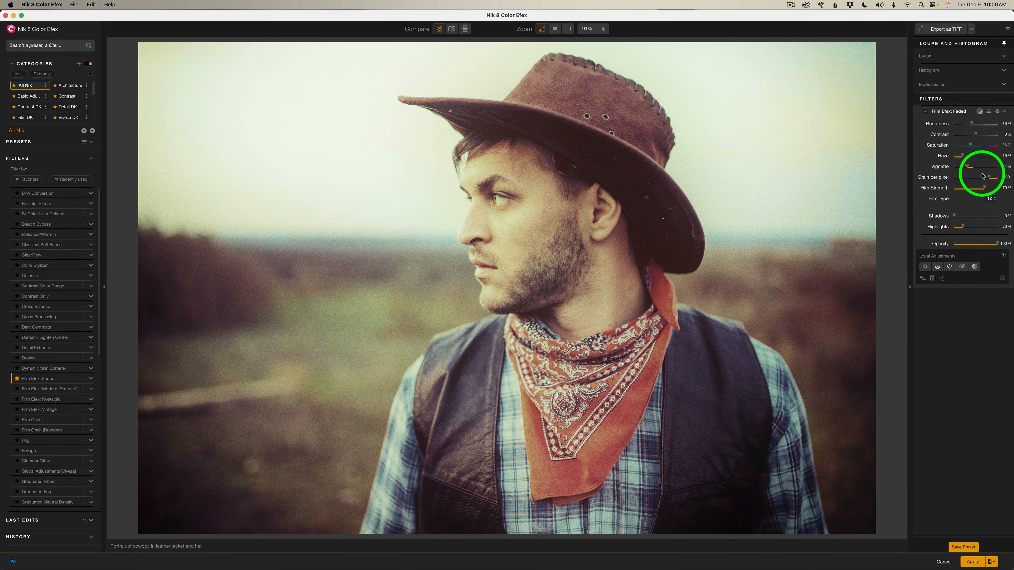
- Set Grain per pixel to about 389 and Film Strength to about 69%, with Film Type 12 selected
mouse_move(989, 179)
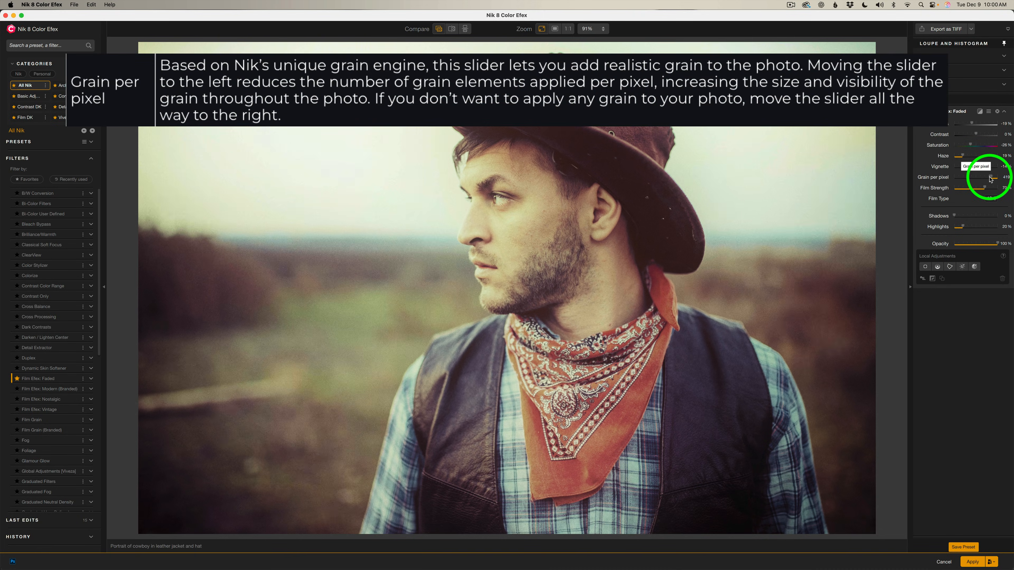
mouse_move(989, 179)
left_mouse_down()
mouse_move(1010, 180)
mouse_move(956, 179)
mouse_move(985, 178)
left_mouse_up()
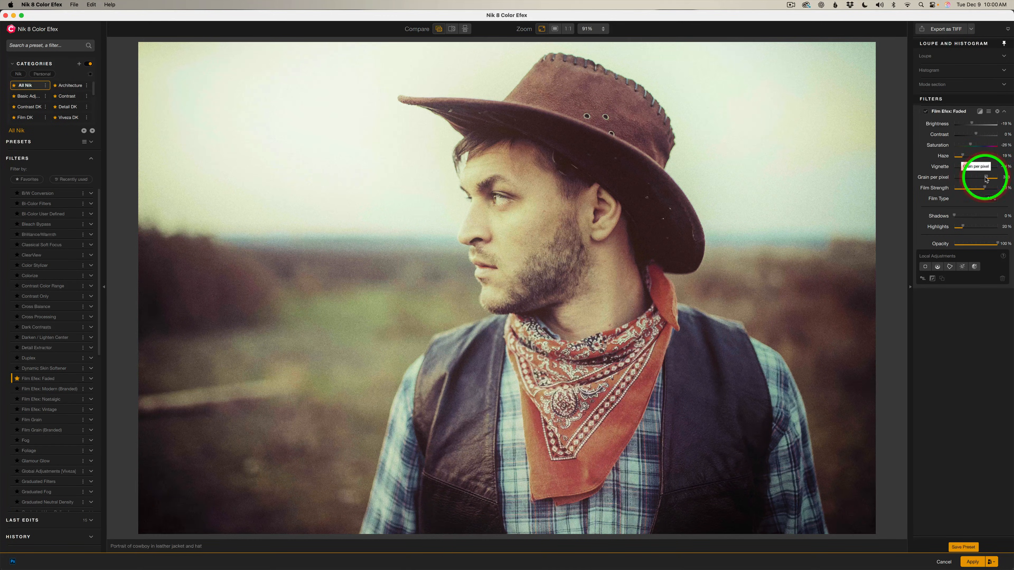
left_click_drag(986, 178, 989, 178)
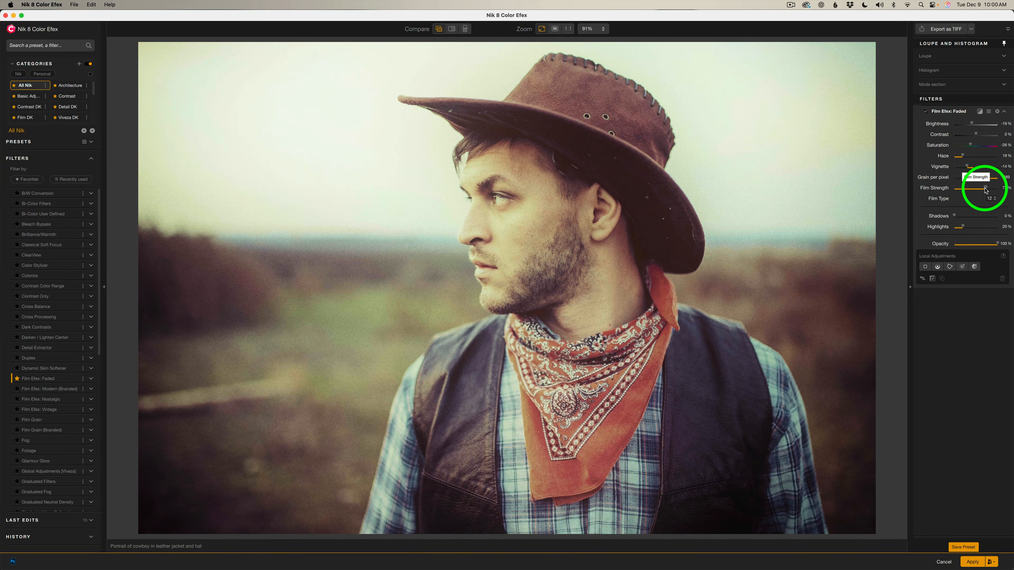
left_click_drag(985, 190, 1005, 191)
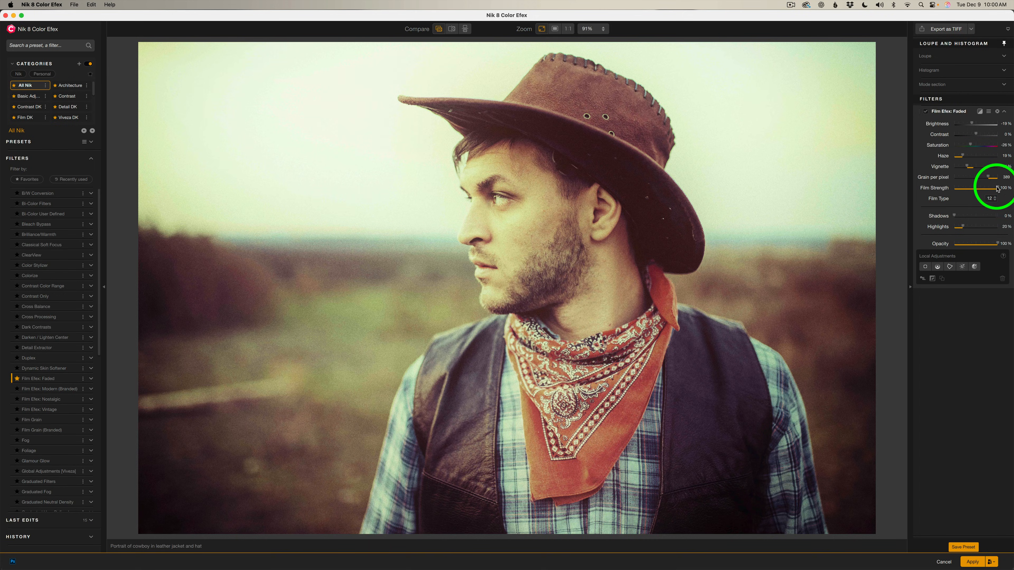
left_click_drag(1005, 191, 983, 190)
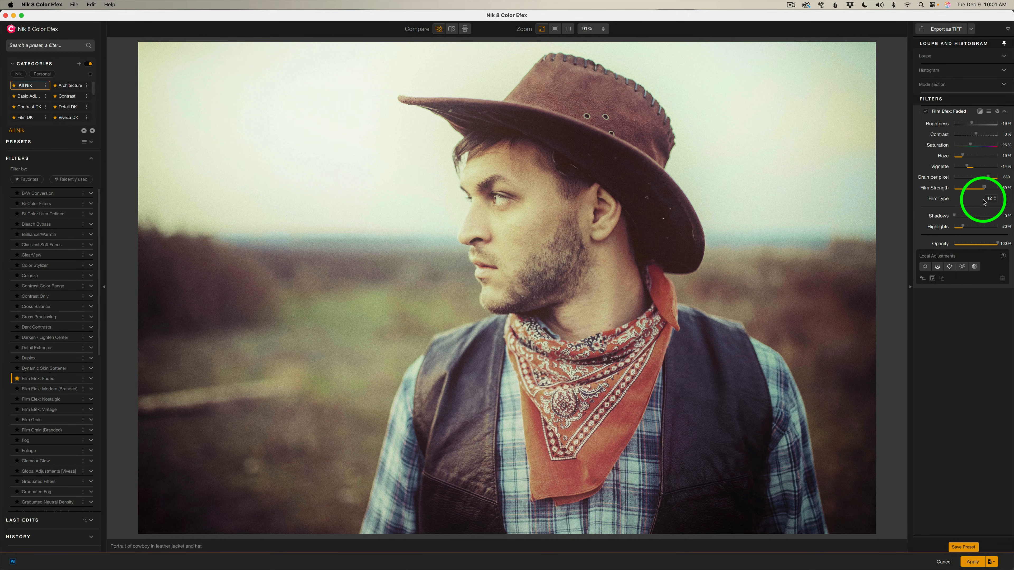
left_click(993, 199)
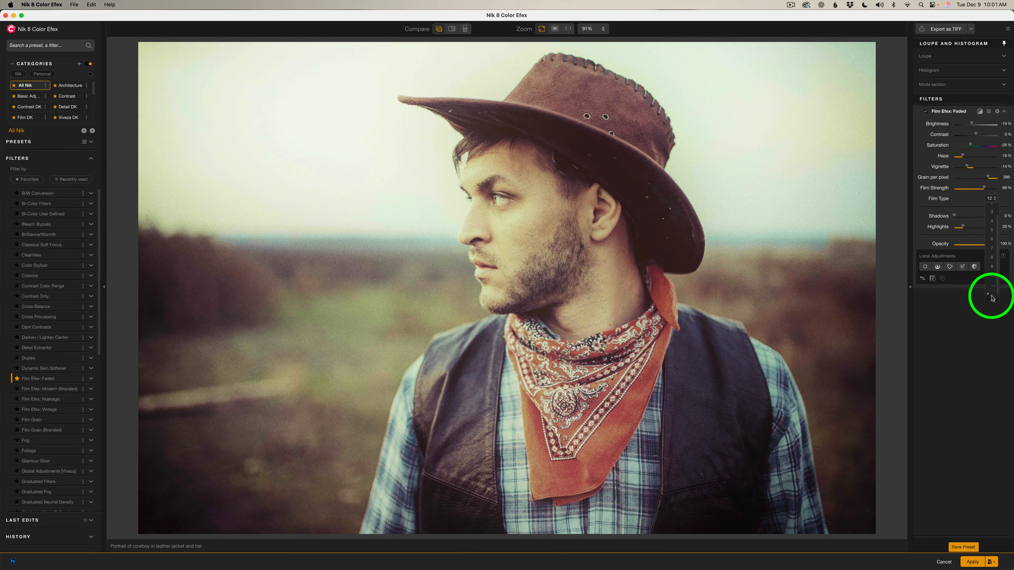
left_click(991, 296)
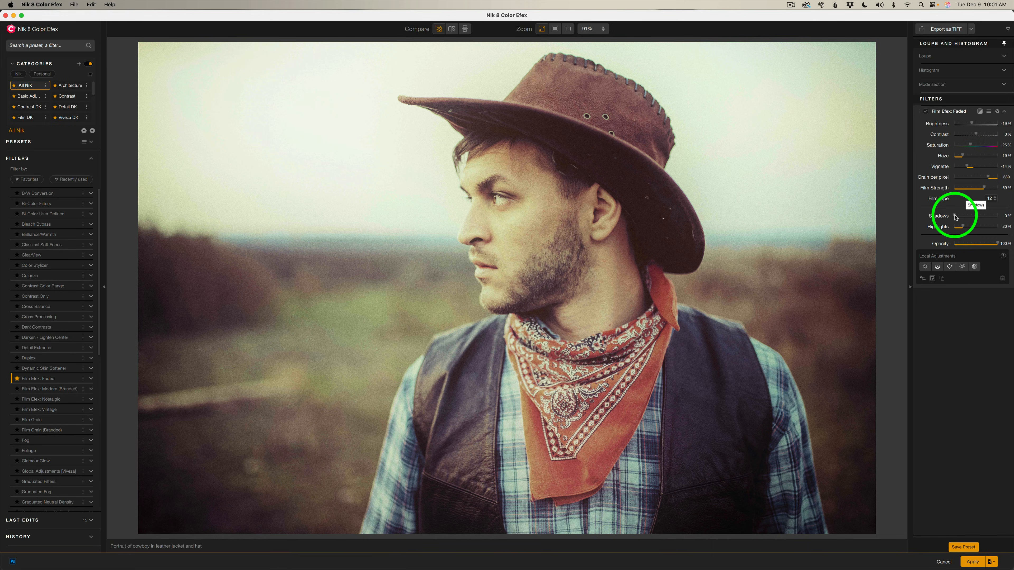
- Set the portrait's Shadows to 15%, Highlights to 50% and the filter's Opacity to 57%
left_click_drag(955, 217, 962, 220)
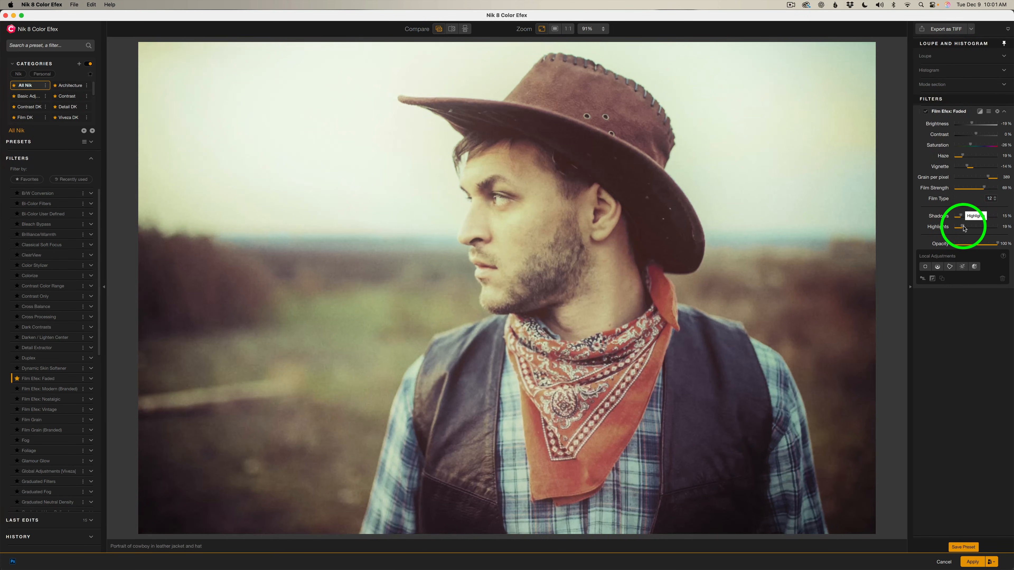
left_click_drag(962, 226, 939, 224)
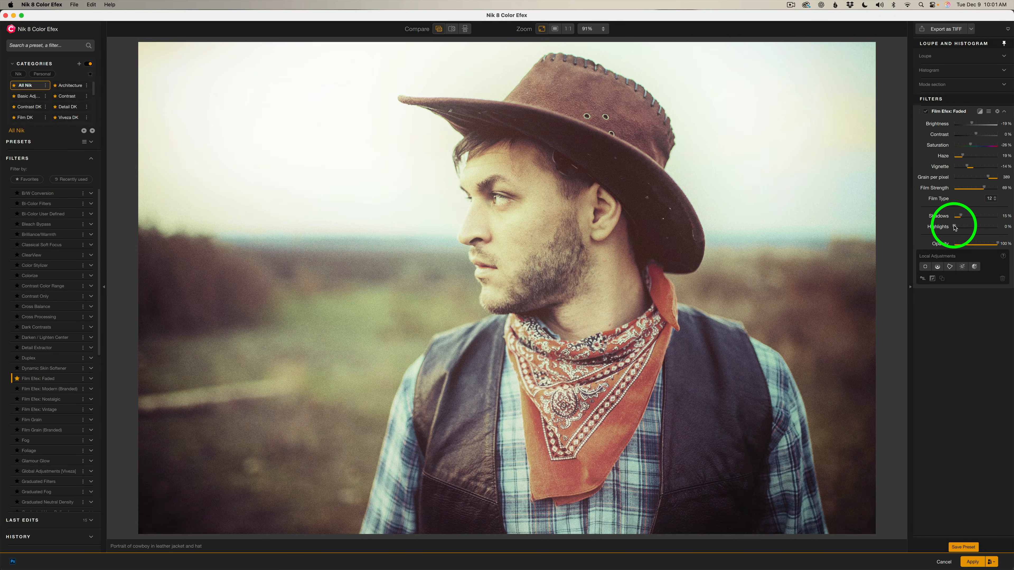
left_click_drag(955, 228, 976, 228)
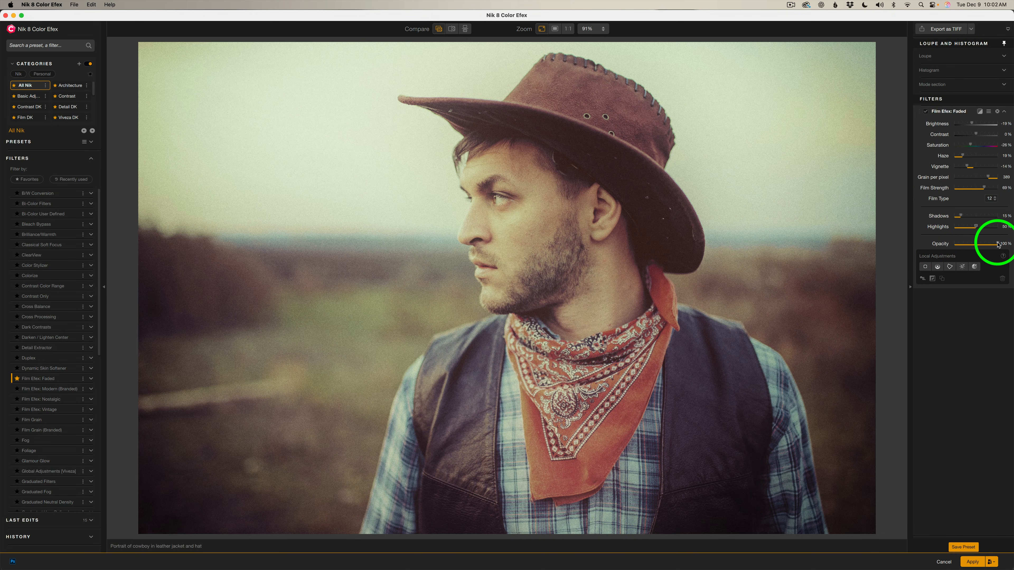
left_click_drag(999, 244, 979, 247)
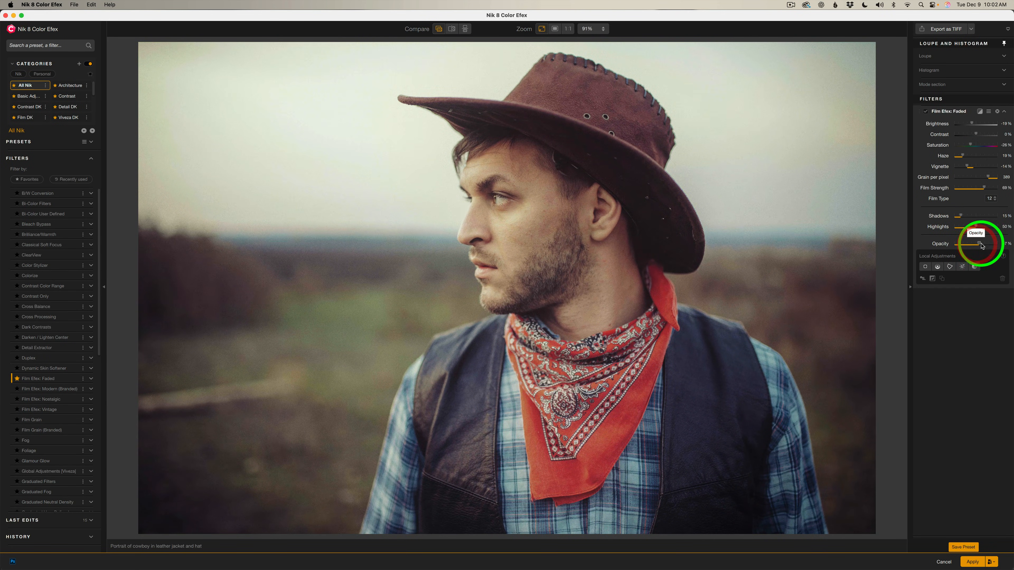
- Compare the portrait before and after by toggling the filter and sweeping the split-view divider across the image
left_click(925, 112)
left_click(925, 113)
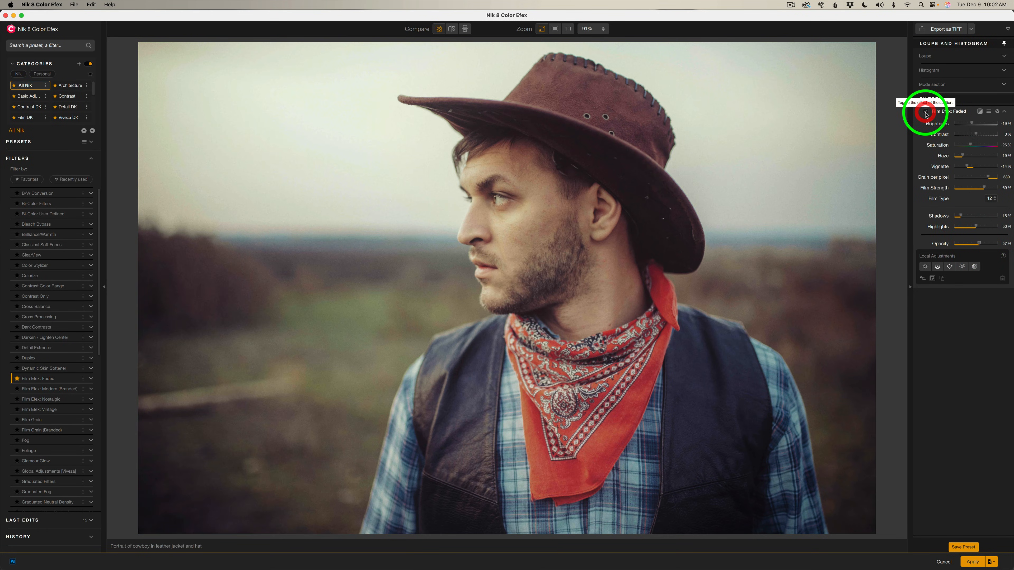
left_click(440, 31)
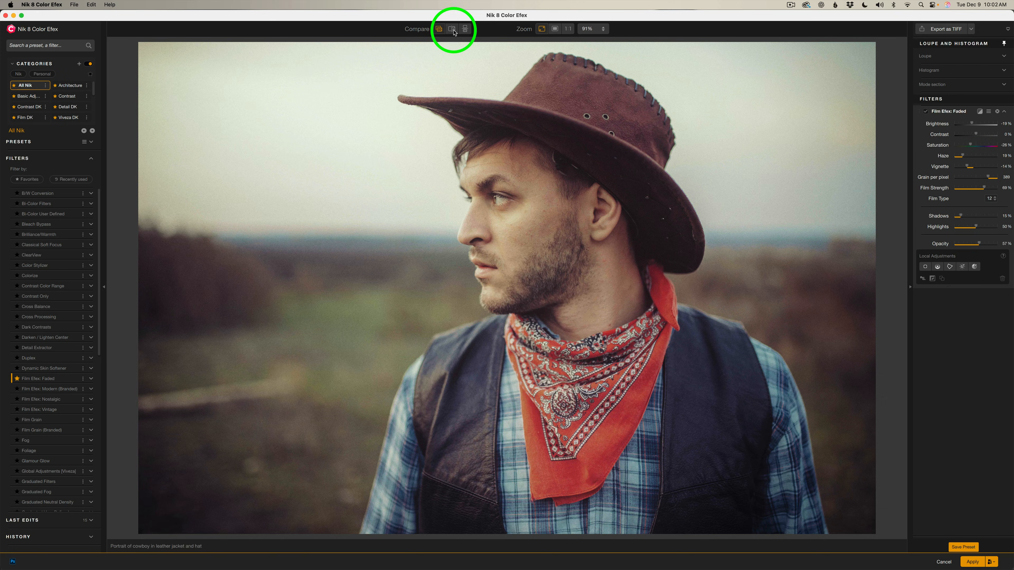
left_click(451, 28)
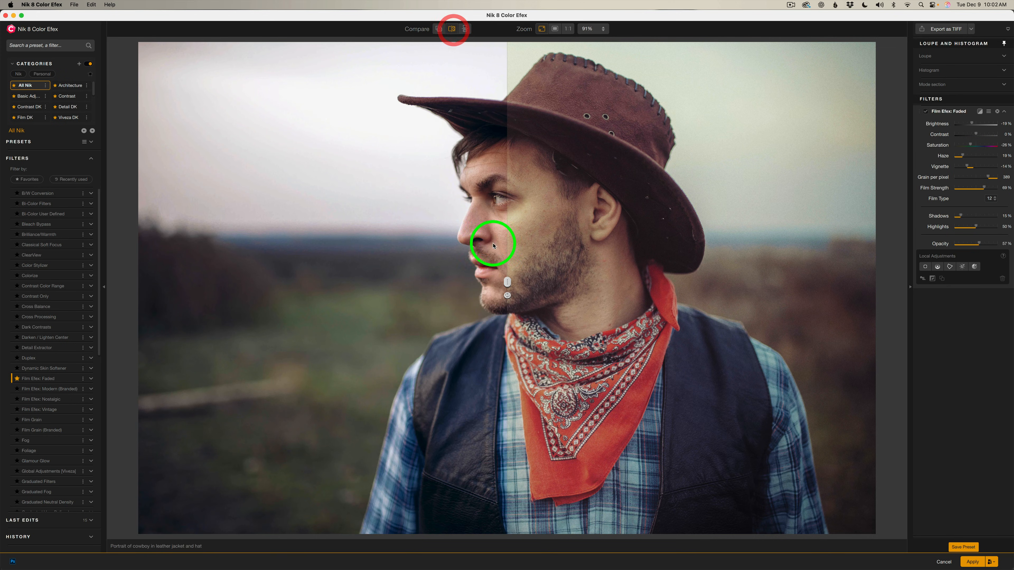
left_click_drag(506, 284, 914, 310)
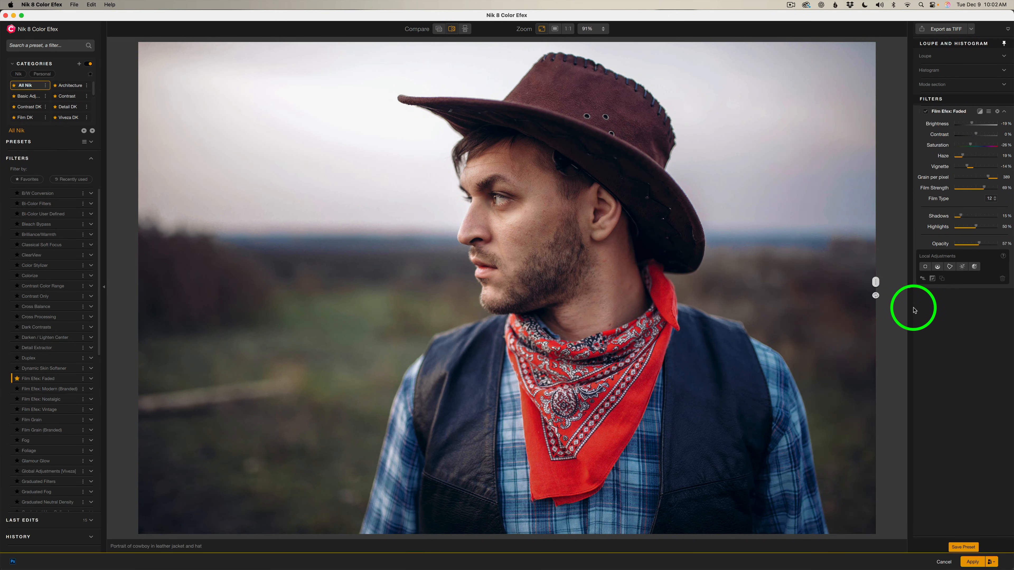
left_click_drag(875, 282, 235, 272)
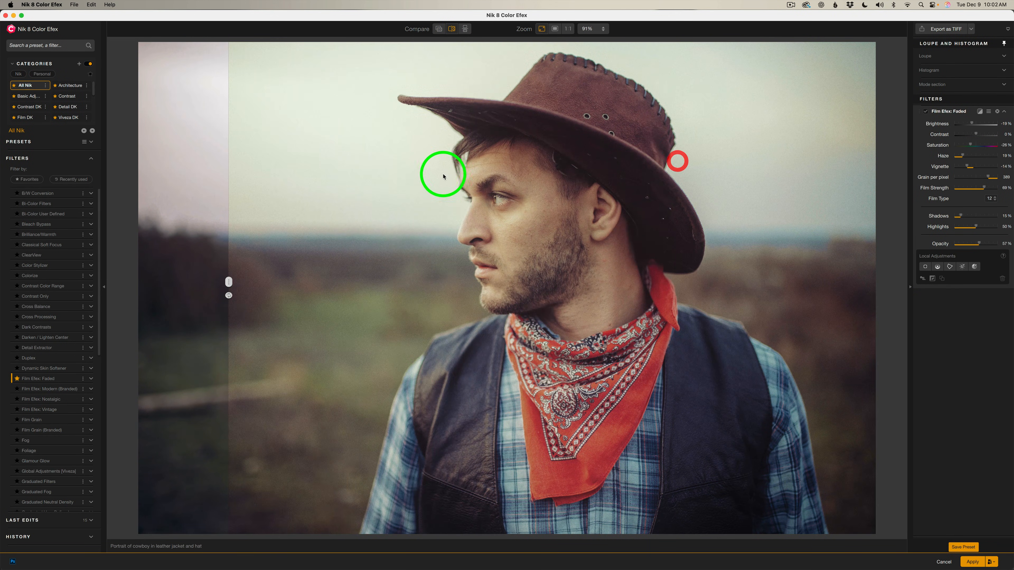
- Compare the original and edited portrait stacked and side by side, return to the single view, and toggle the filter off and on
left_click(465, 29)
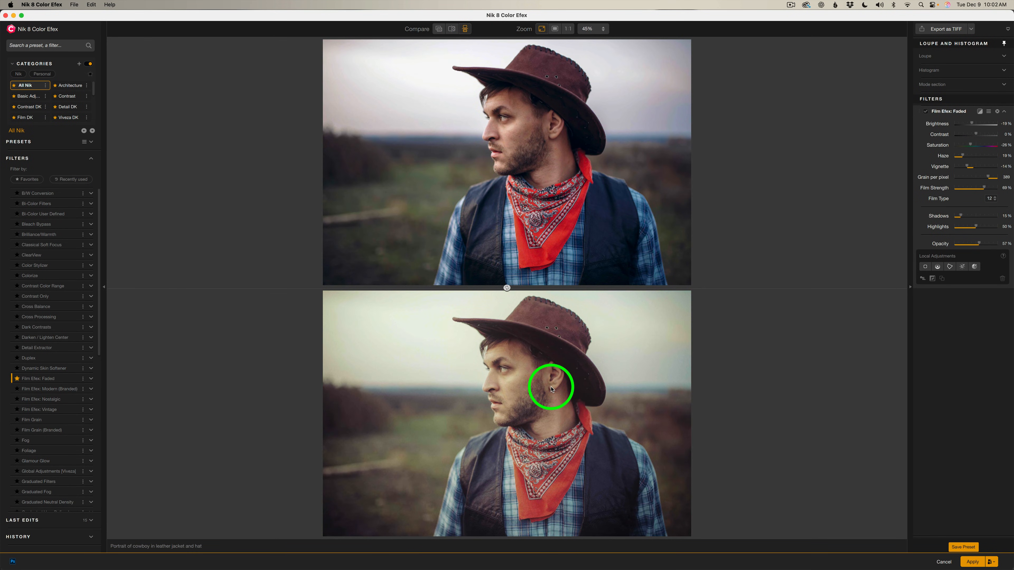
left_click(506, 288)
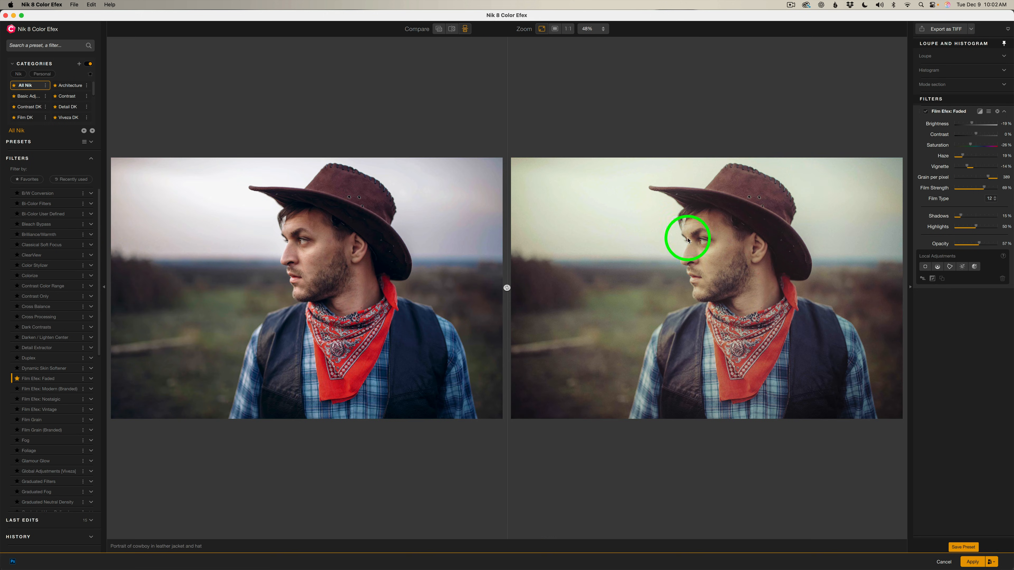
left_click(438, 30)
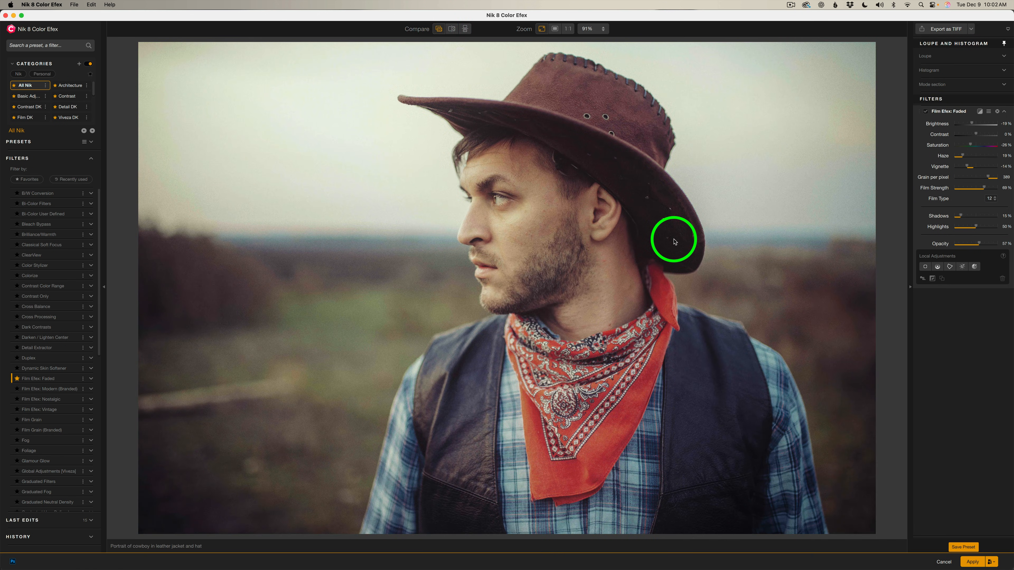
left_click(926, 112)
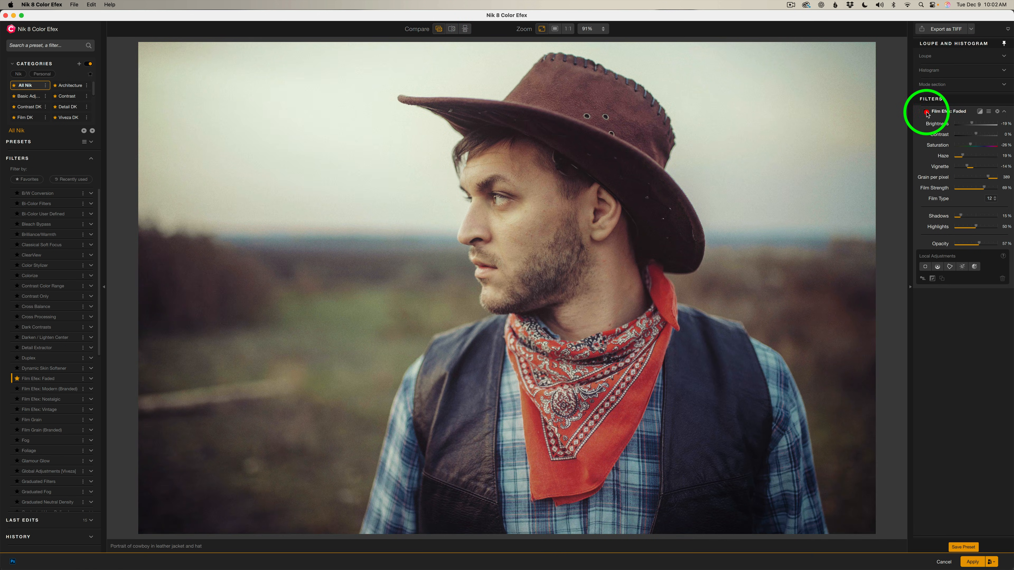
left_click(925, 112)
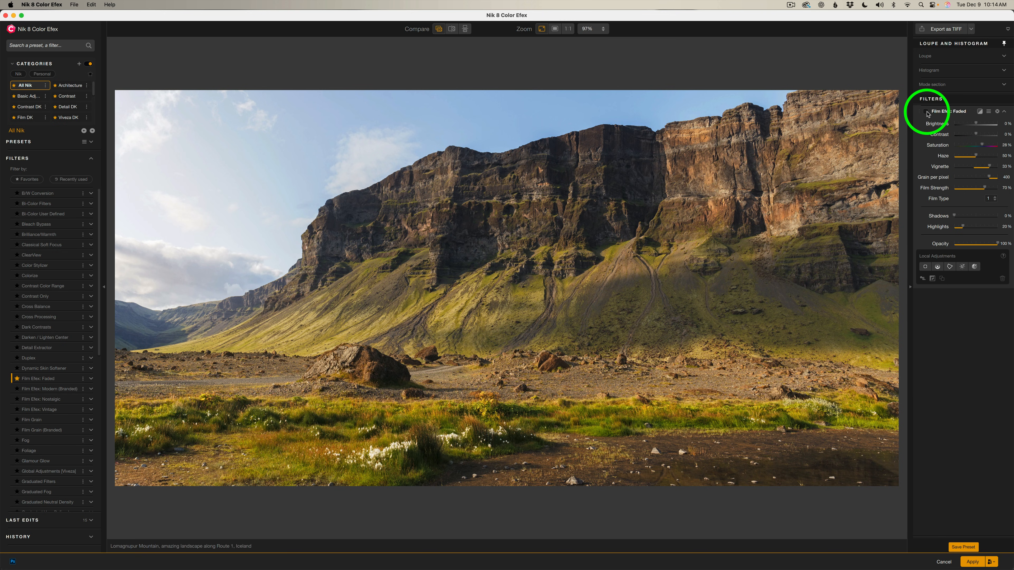
- Enable the Film Efex: Faded filter on the mountain landscape and set its Film Type to 3
left_click(926, 113)
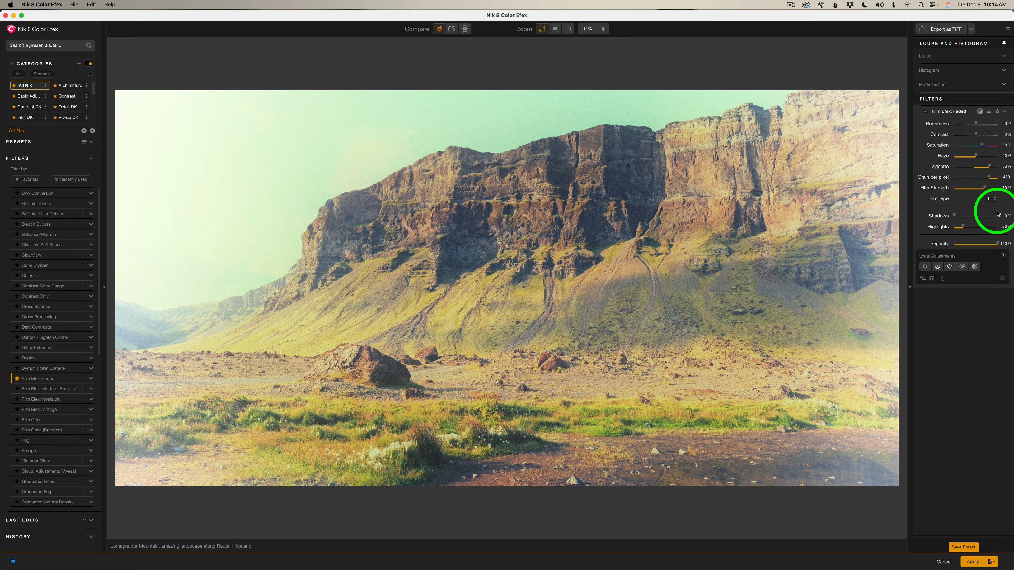
left_click(992, 200)
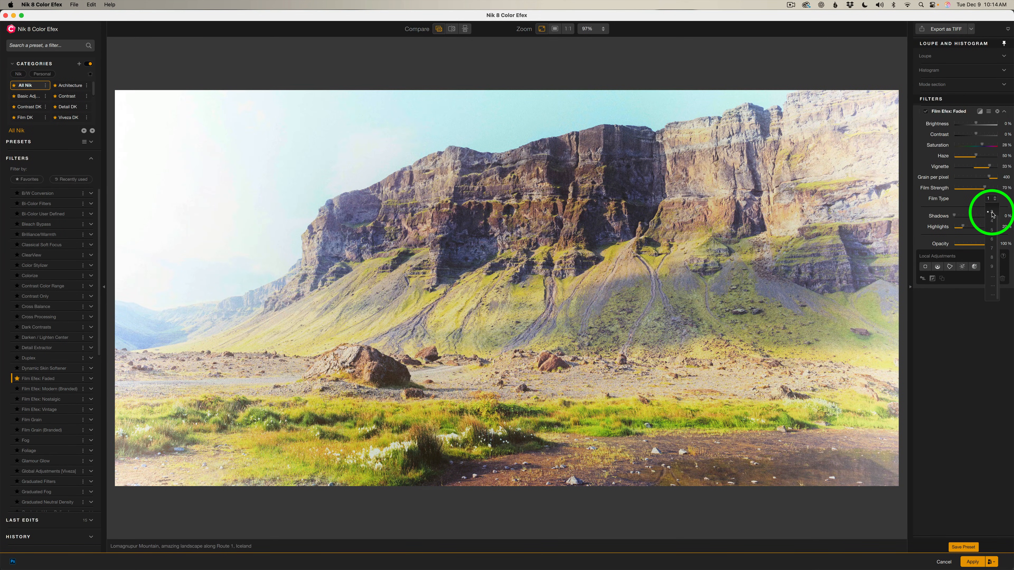
left_click(992, 215)
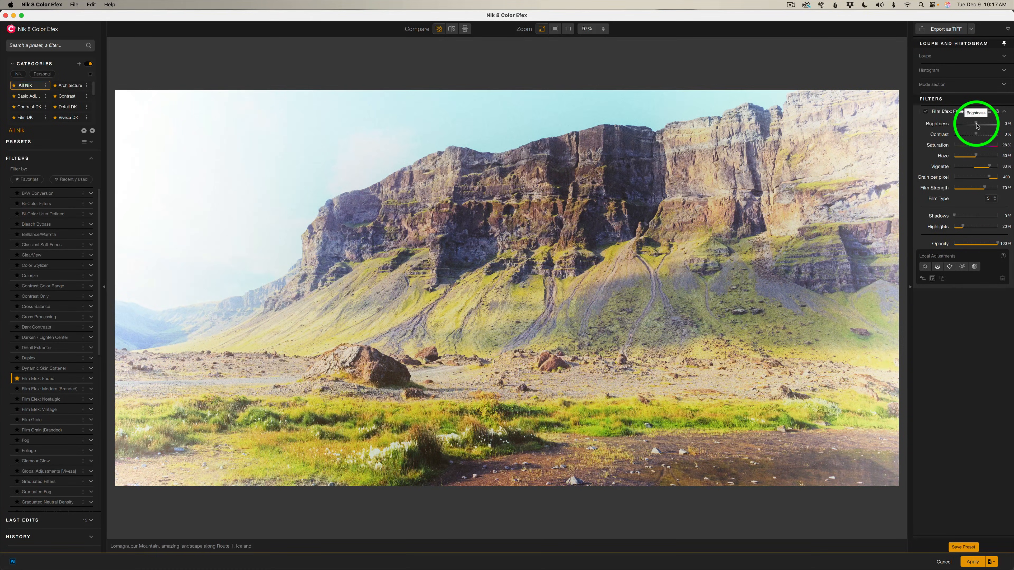
- Set the landscape's Brightness to -30%, Saturation to -24%, Haze to about 19% and Vignette to -14%, and lower Film Strength slightly
left_click_drag(976, 124, 969, 125)
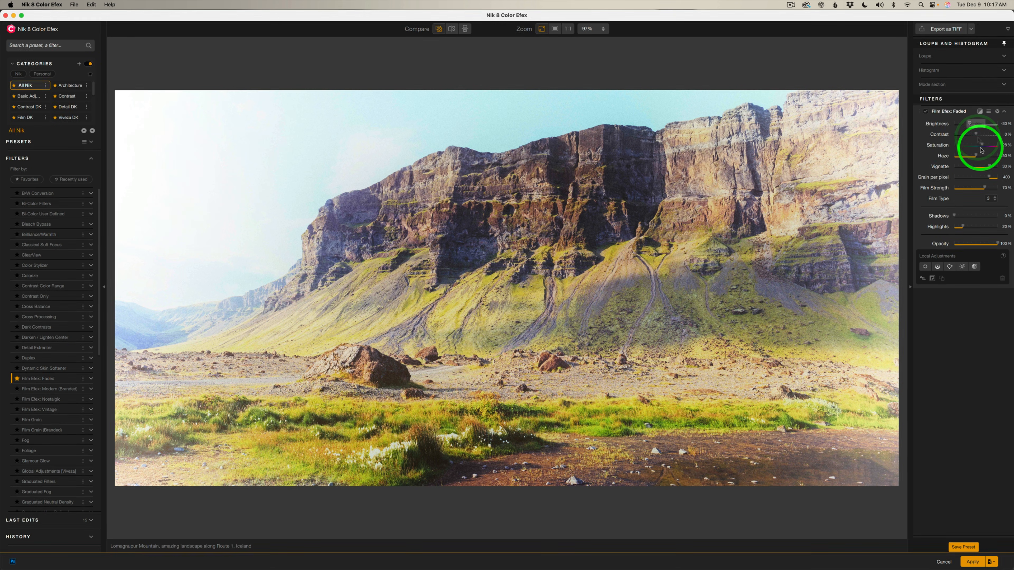
left_click_drag(981, 145, 967, 167)
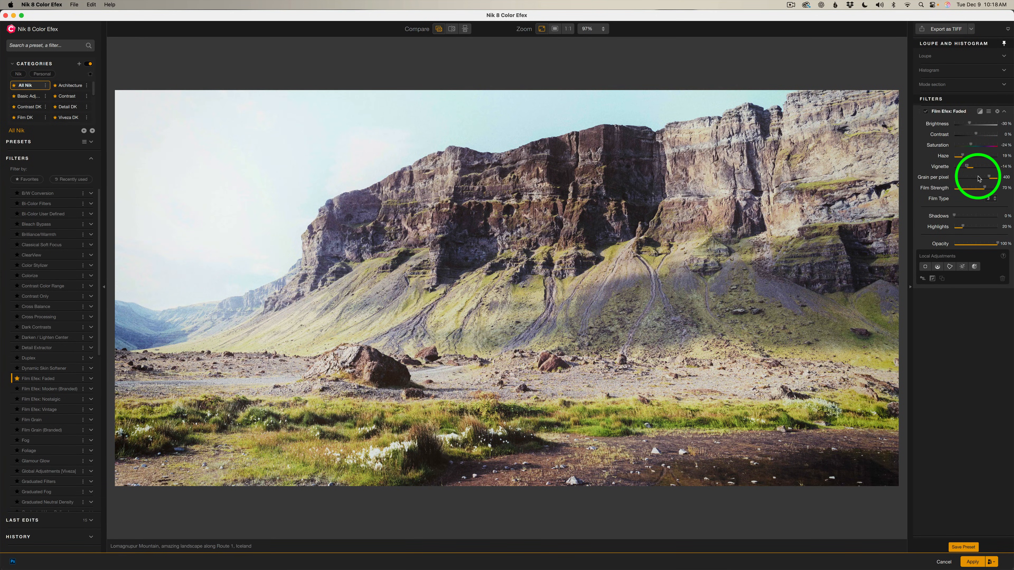
left_click_drag(984, 188, 979, 188)
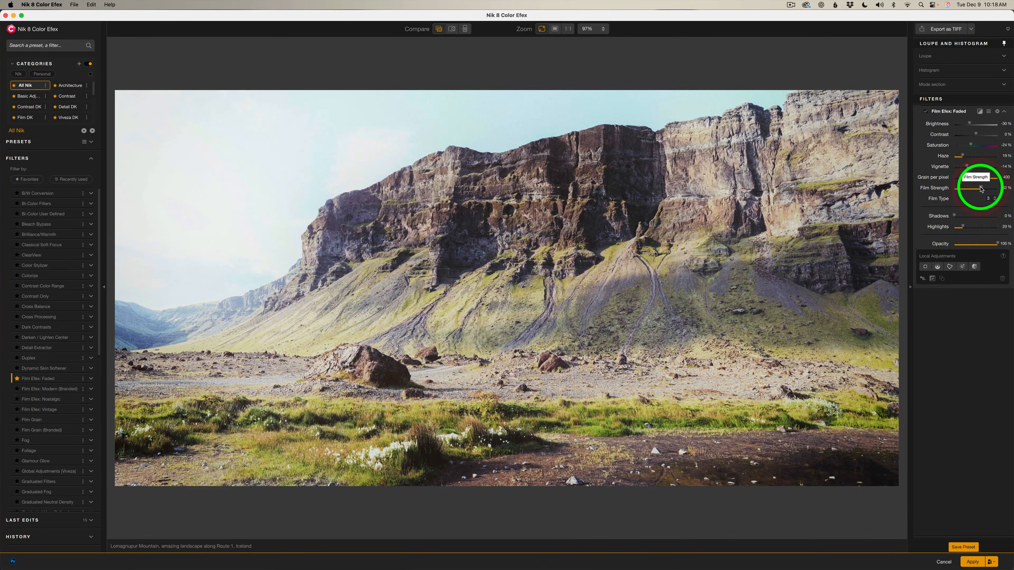
- Set the landscape filter's Shadows to 12%, Highlights to 50% and Opacity to 60%
left_click_drag(955, 216, 961, 217)
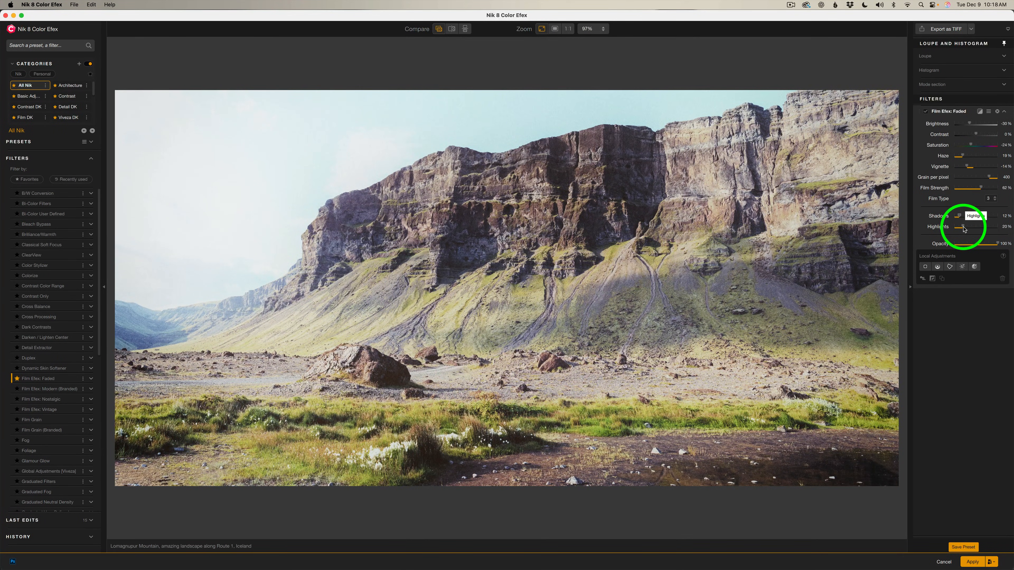
left_click_drag(964, 228, 977, 229)
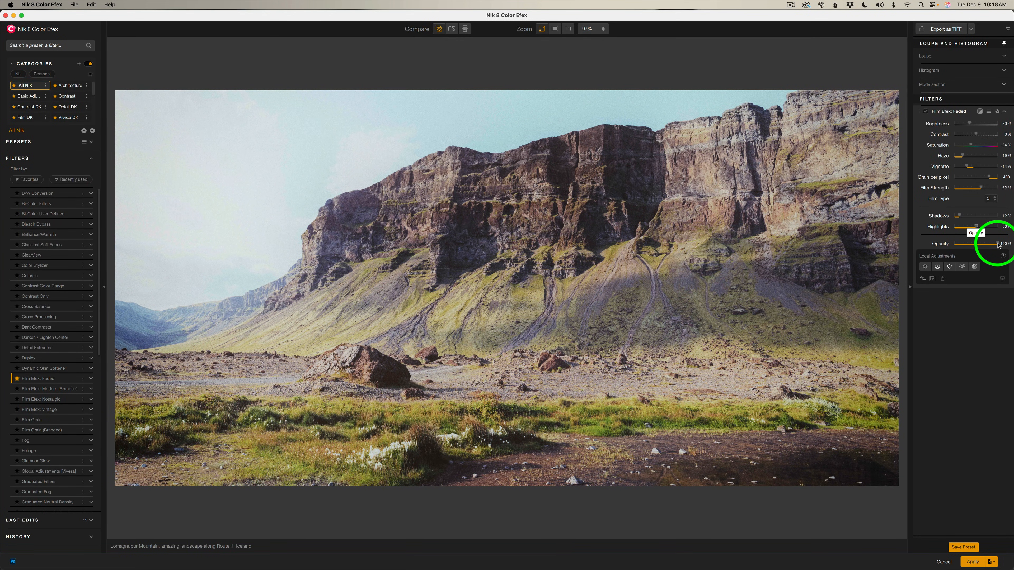
mouse_move(998, 245)
left_mouse_down()
mouse_move(946, 245)
mouse_move(980, 246)
left_mouse_up()
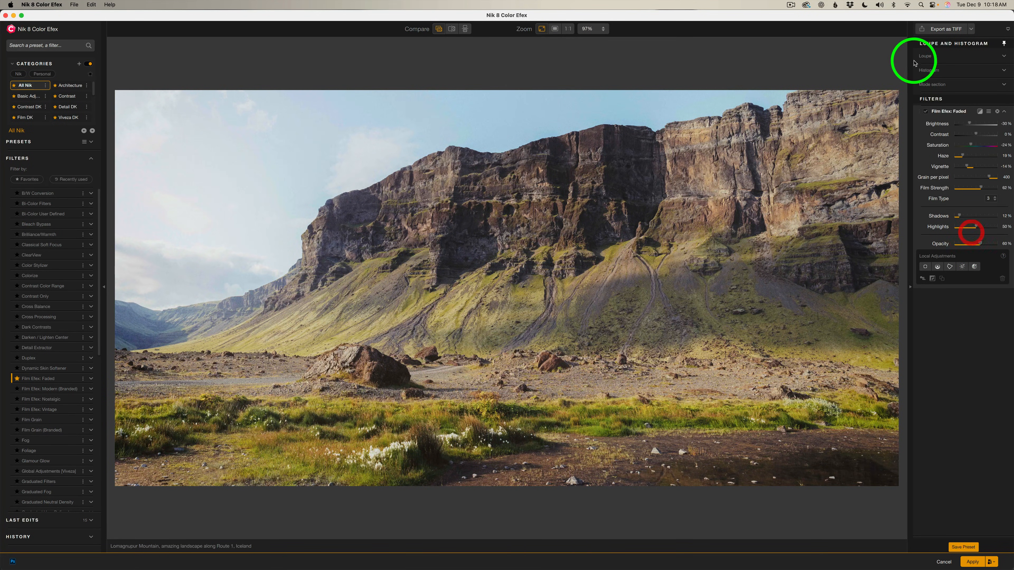
- Set the landscape filter's Saturation to -11%, toggling the filter off and on before and after to compare with the original
left_click(926, 113)
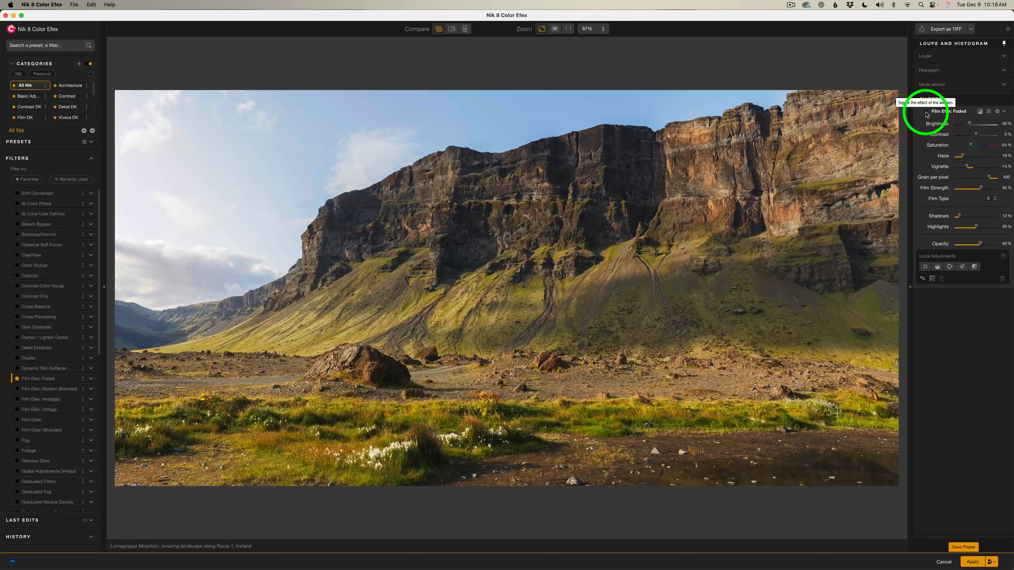
left_click(926, 112)
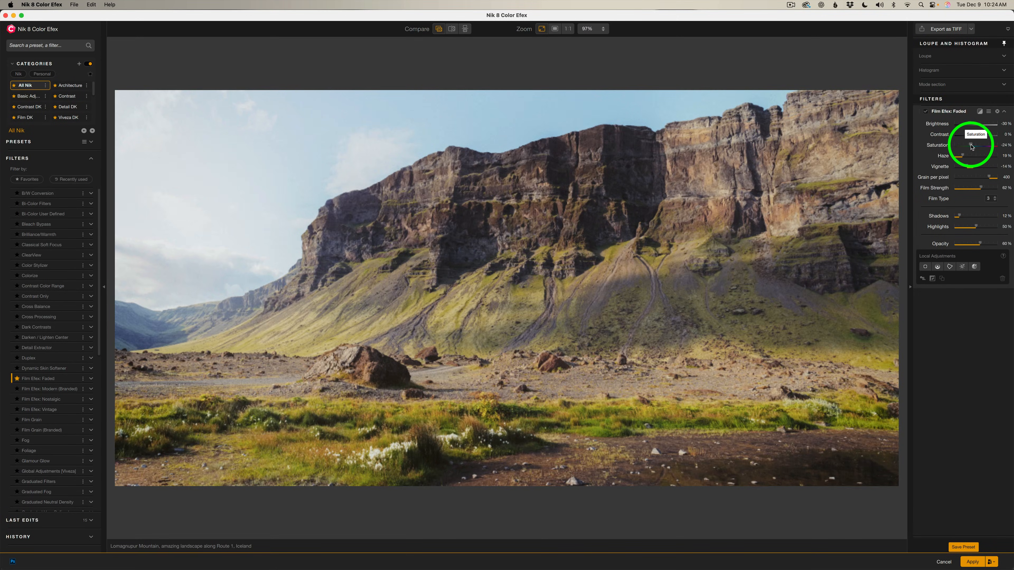
left_click_drag(971, 146, 974, 147)
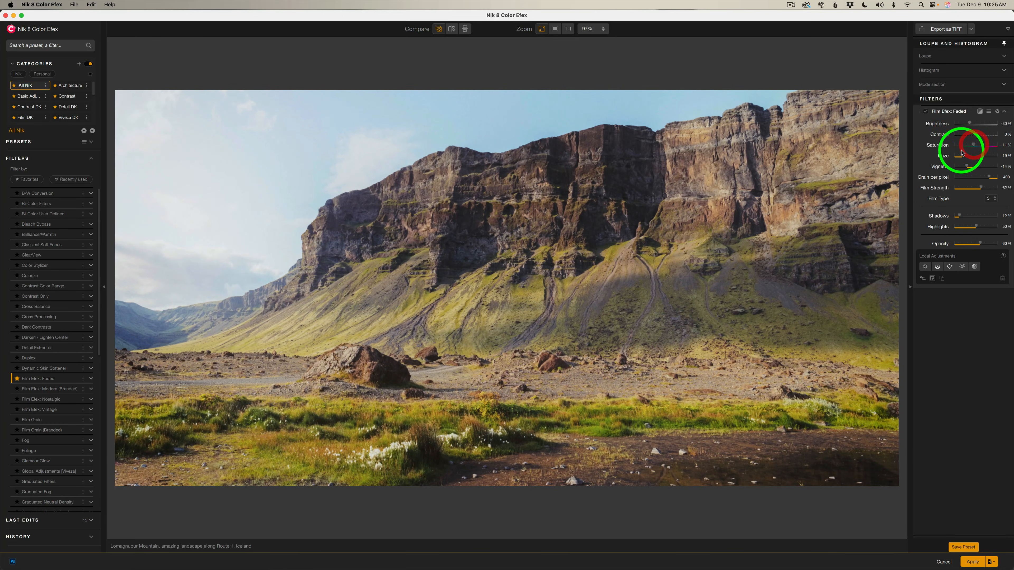
left_click(925, 112)
left_click(925, 112)
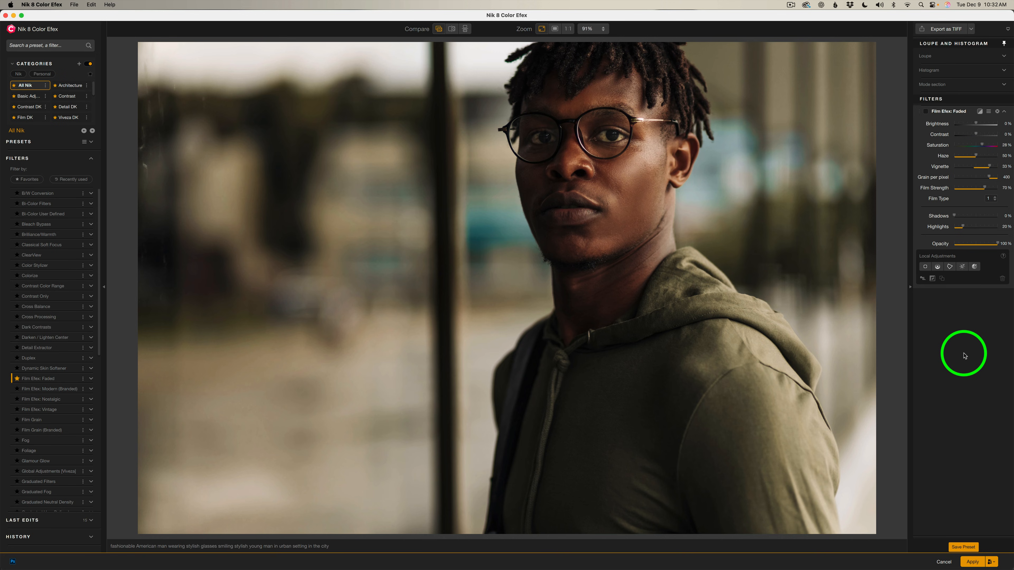
- Enable the Film Efex: Faded filter on the portrait of the man with glasses and set its Film Type to 4
left_click(925, 112)
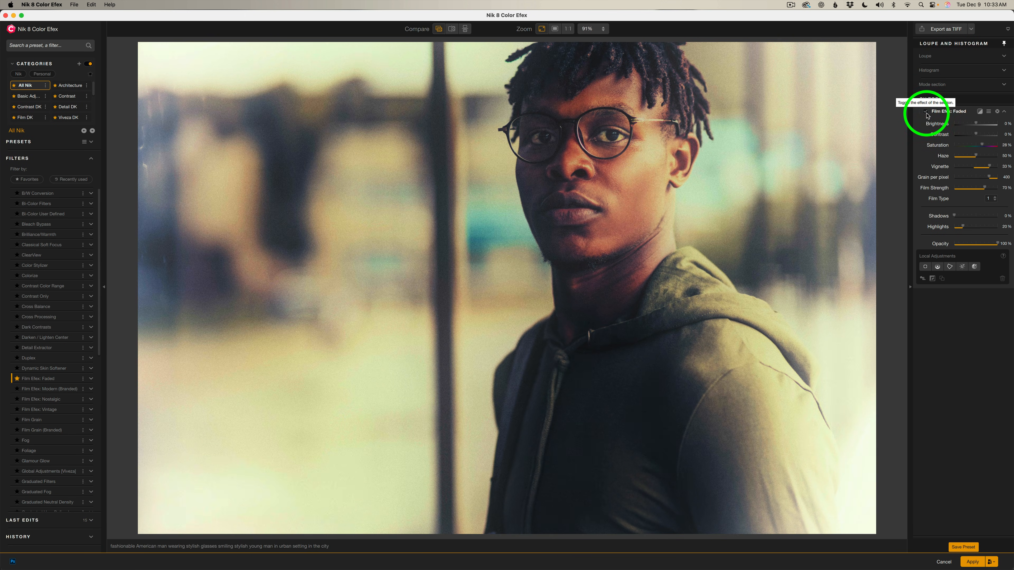
left_click(993, 199)
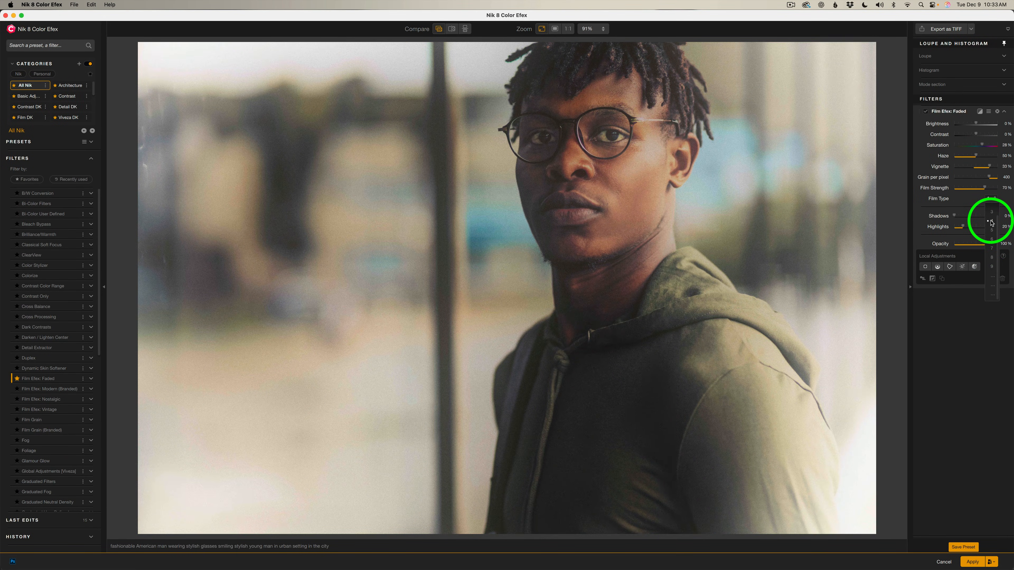
left_click(991, 223)
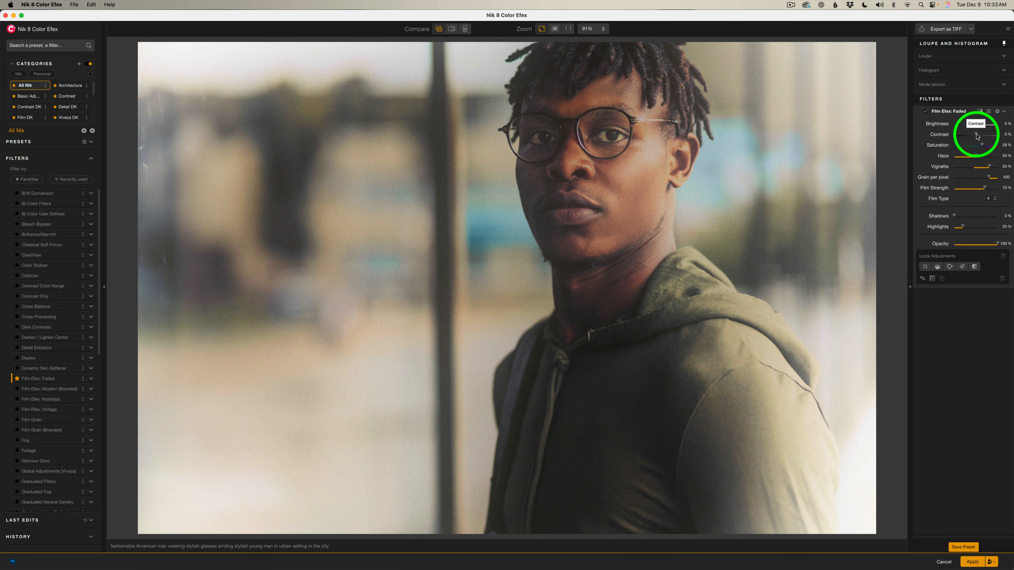
- Set the portrait filter's Contrast to -24%, Haze to 27%, Vignette to 15%, Film Strength to about 78% and Opacity to 74%
left_click_drag(976, 136, 971, 137)
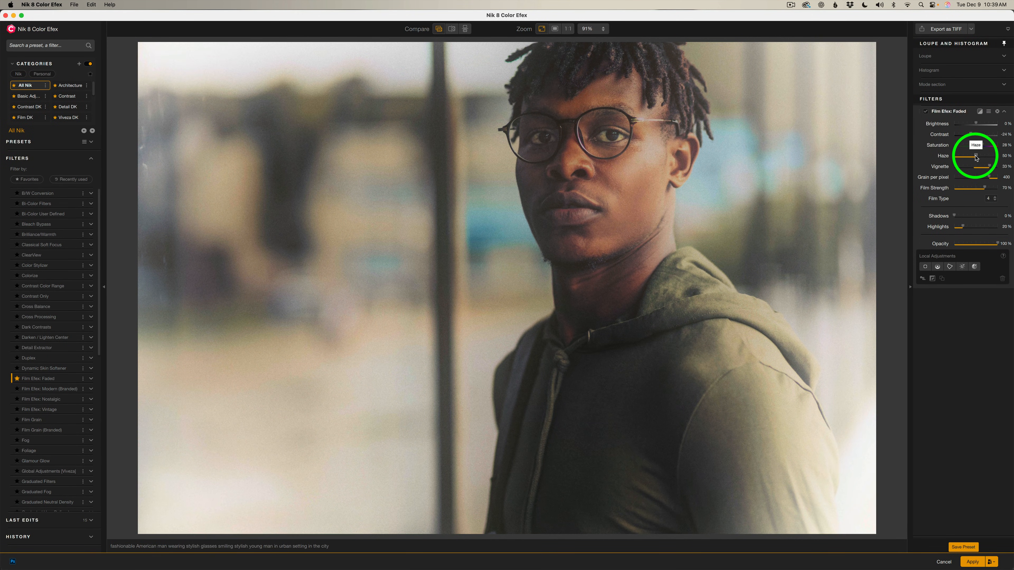
left_click_drag(976, 156, 967, 159)
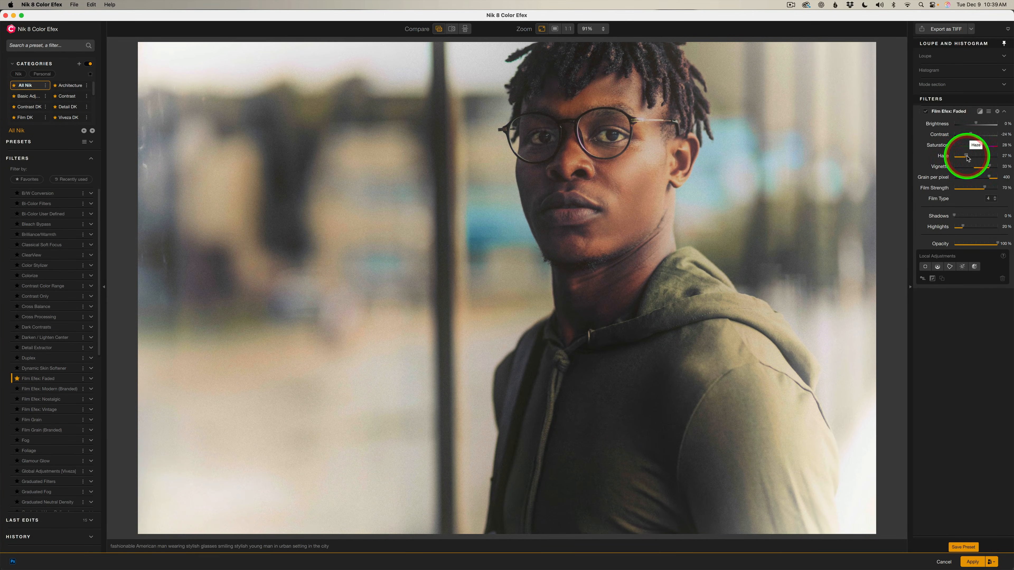
left_click_drag(989, 168, 981, 168)
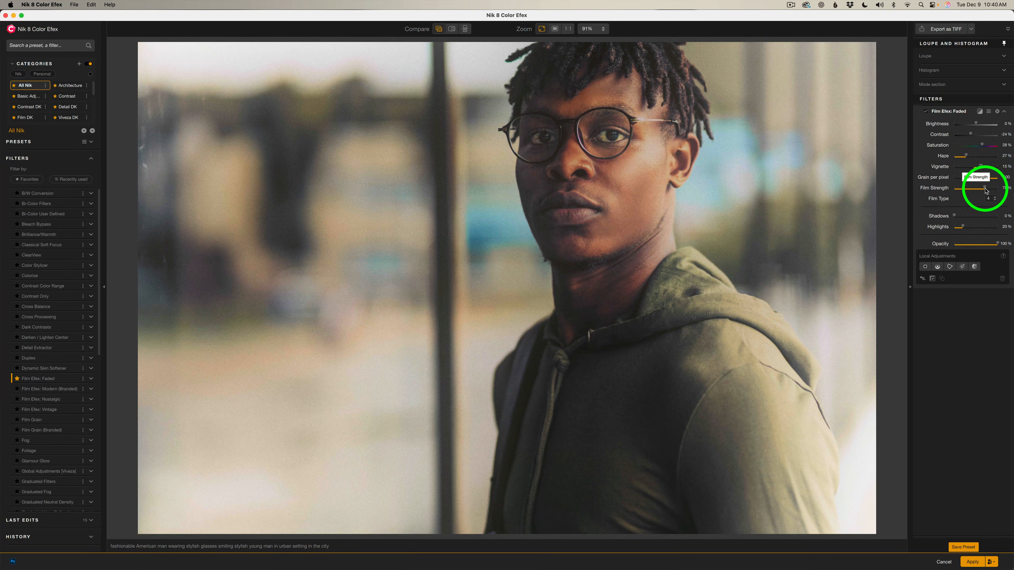
left_click_drag(985, 189, 987, 192)
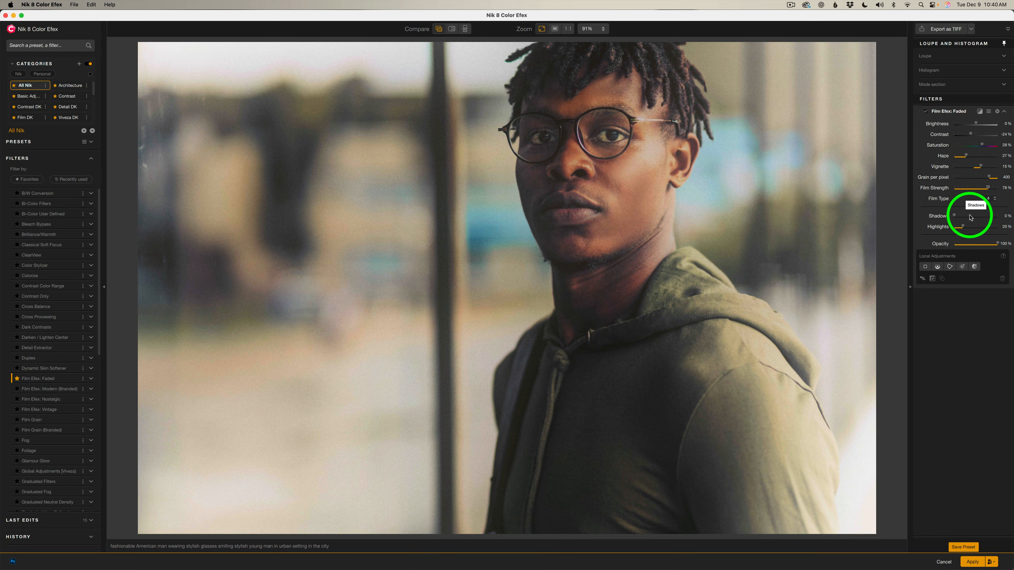
left_click_drag(954, 217, 950, 216)
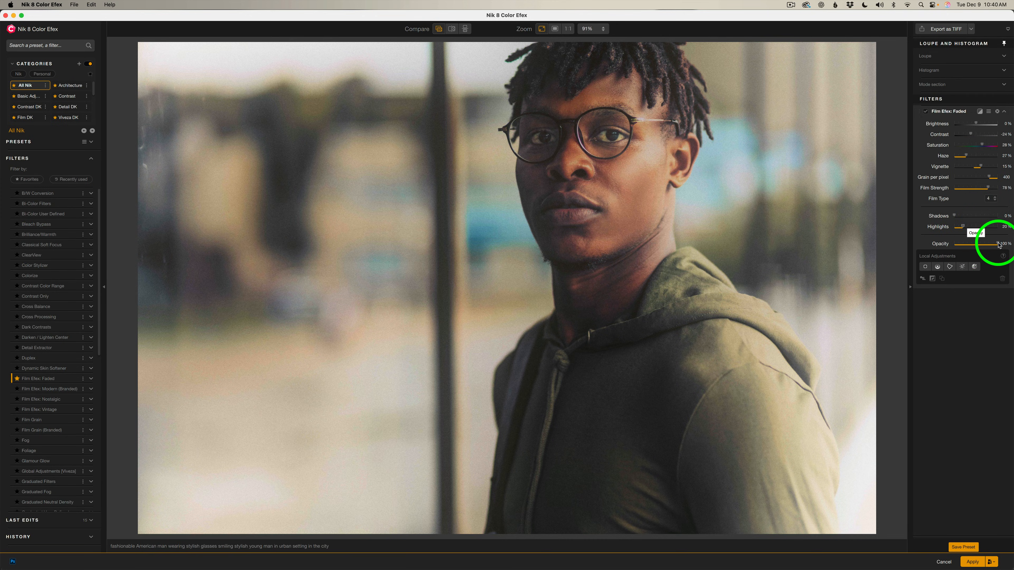
mouse_move(996, 243)
left_mouse_down()
mouse_move(956, 245)
mouse_move(999, 246)
mouse_move(987, 246)
left_mouse_up()
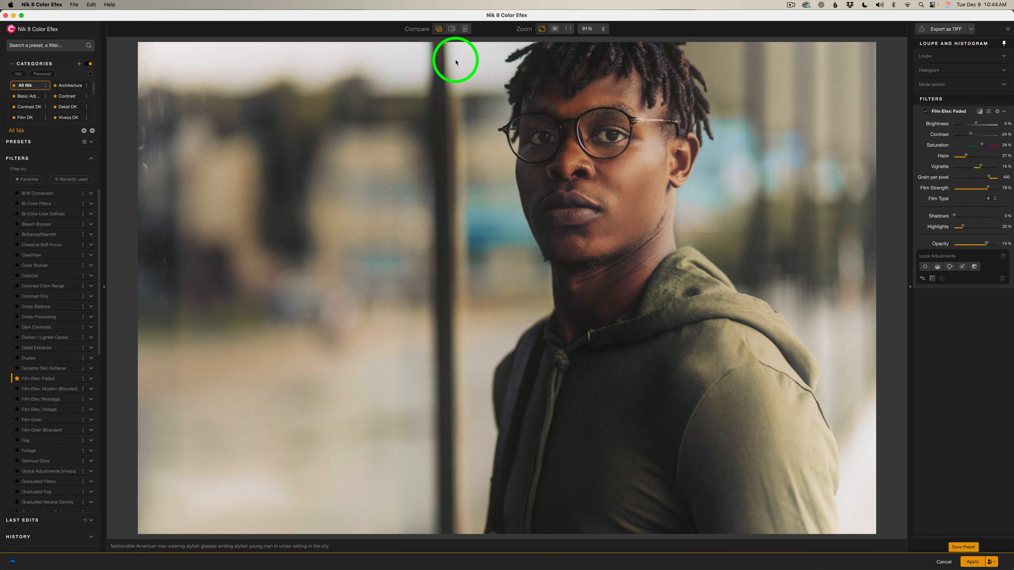
- Compare the portrait before and after in split view, sweeping the divider to the image's left edge
left_click(453, 32)
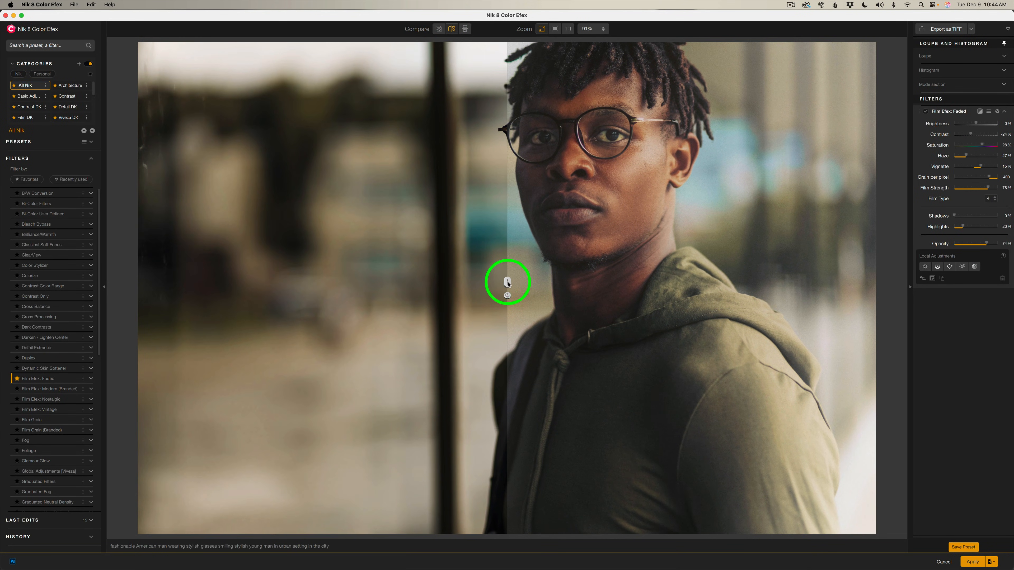
left_click_drag(504, 283, 136, 267)
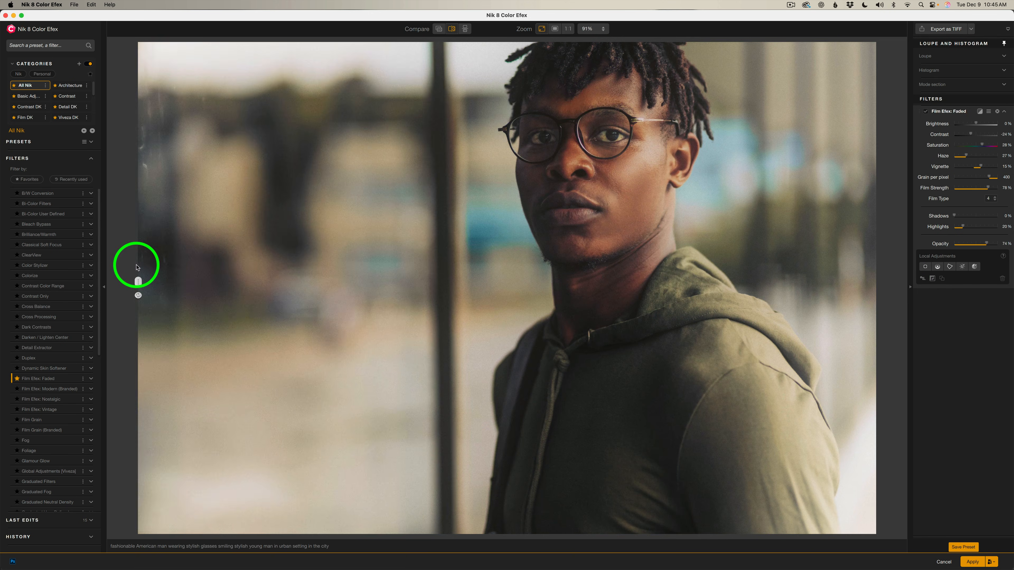